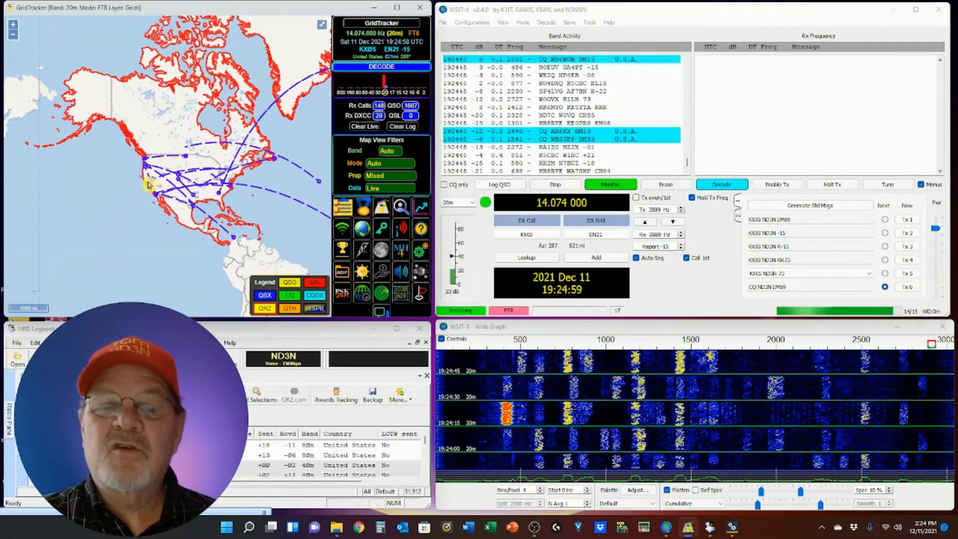
Step: Maximize the GridTracker map window over WSJT-X and the logbook
{"action": "left_click", "coordinate": [397, 11]}
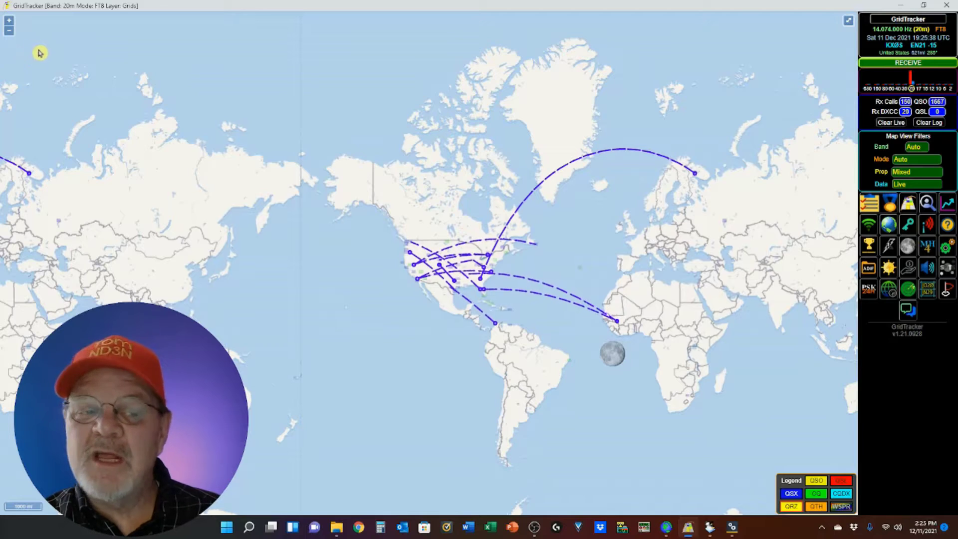
Step: Zoom the map in and center it on the continental USA and Caribbean grid squares
{"action": "left_click", "coordinate": [10, 22]}
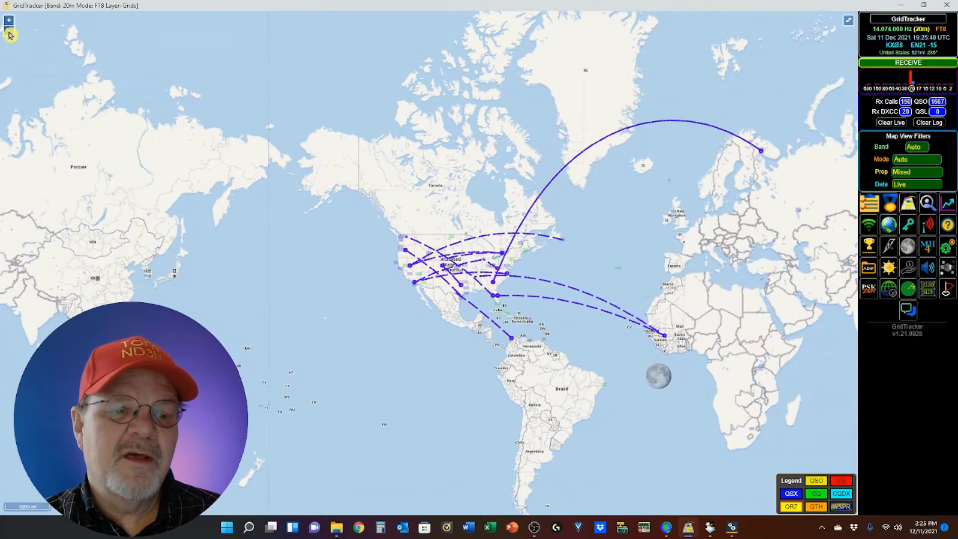
{"action": "left_click", "coordinate": [11, 33]}
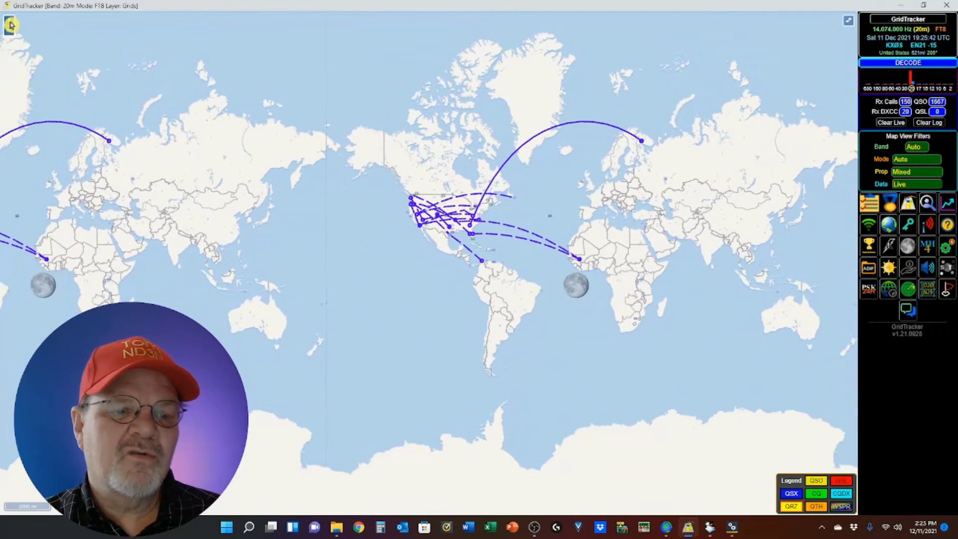
{"action": "left_click", "coordinate": [9, 21]}
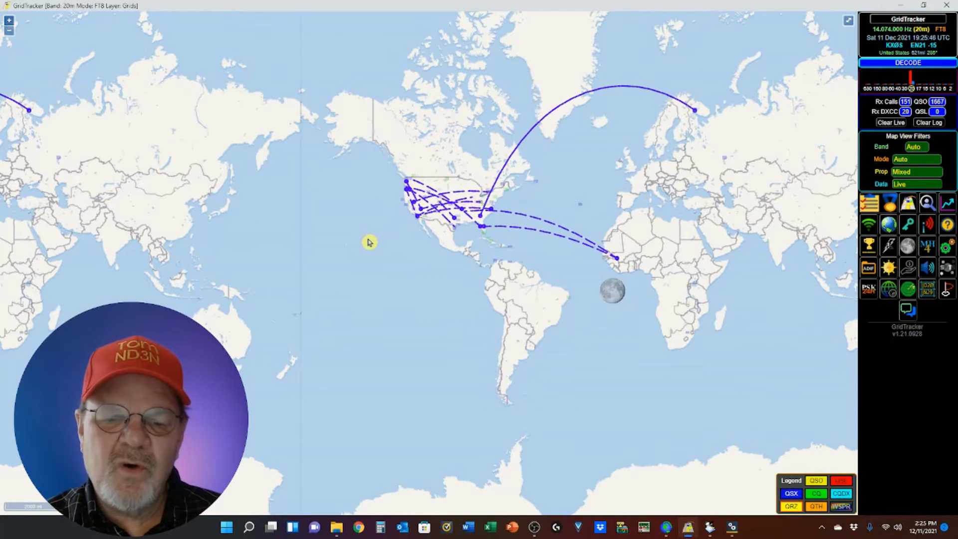
{"action": "scroll", "coordinate": [370, 242], "scroll_direction": "down", "scroll_amount": 1}
{"action": "scroll", "coordinate": [366, 243], "scroll_direction": "up", "scroll_amount": 1}
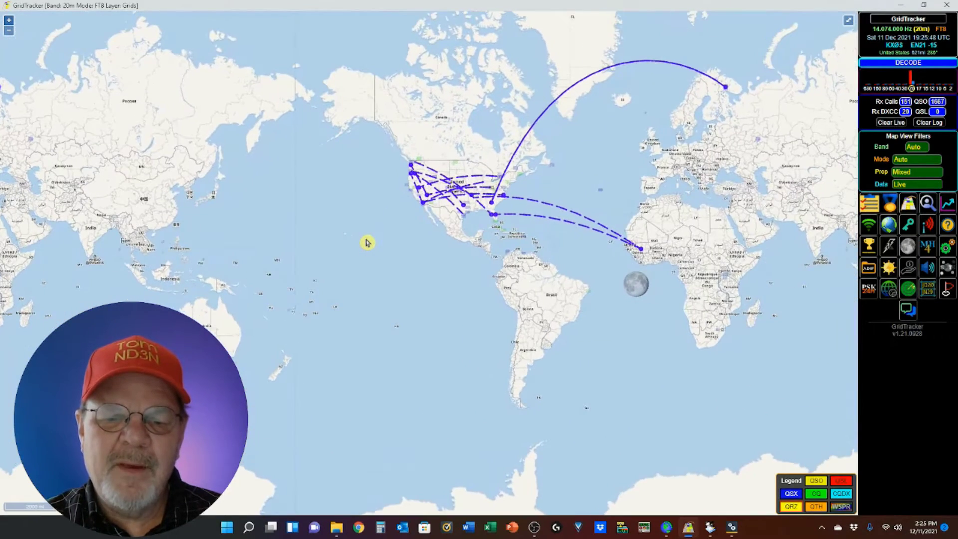
{"action": "scroll", "coordinate": [368, 242], "scroll_direction": "up", "scroll_amount": 2}
{"action": "scroll", "coordinate": [370, 241], "scroll_direction": "up", "scroll_amount": 1}
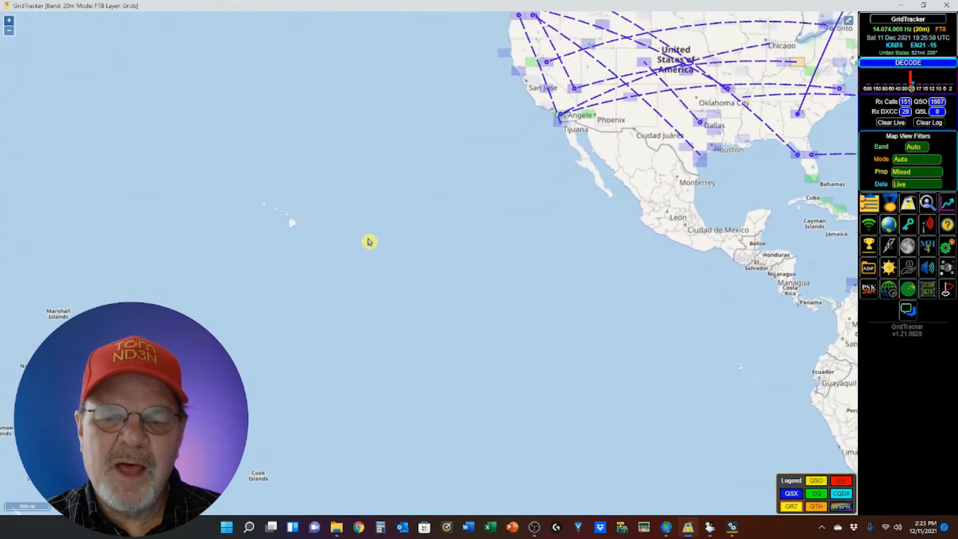
{"action": "scroll", "coordinate": [370, 240], "scroll_direction": "up", "scroll_amount": 1}
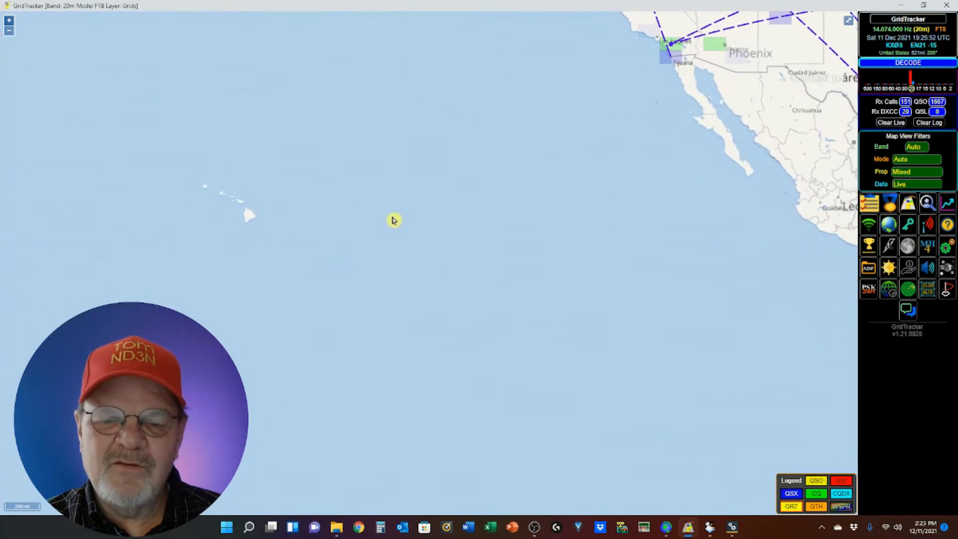
{"action": "scroll", "coordinate": [459, 187], "scroll_direction": "down", "scroll_amount": 1}
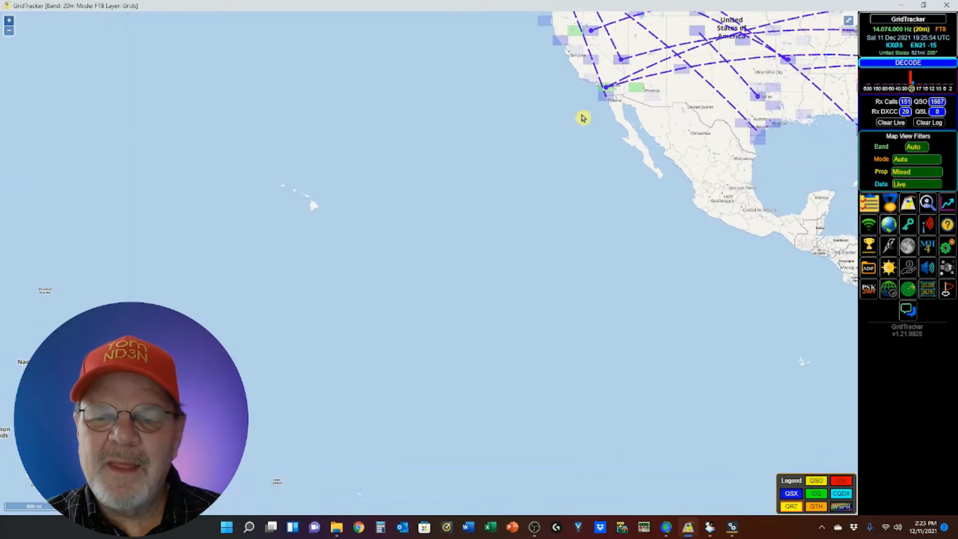
{"action": "left_click_drag", "start_coordinate": [556, 128], "coordinate": [213, 291]}
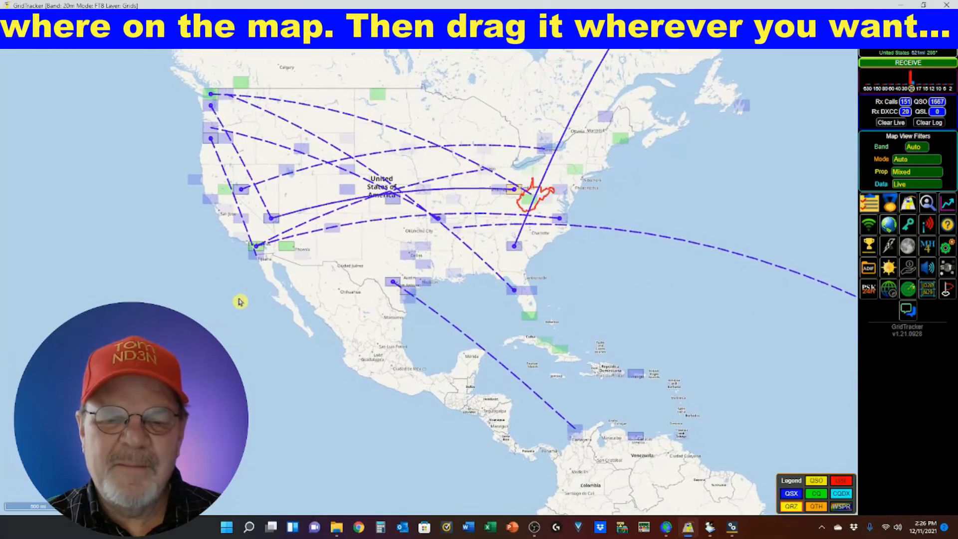
{"action": "scroll", "coordinate": [239, 299], "scroll_direction": "down", "scroll_amount": 1}
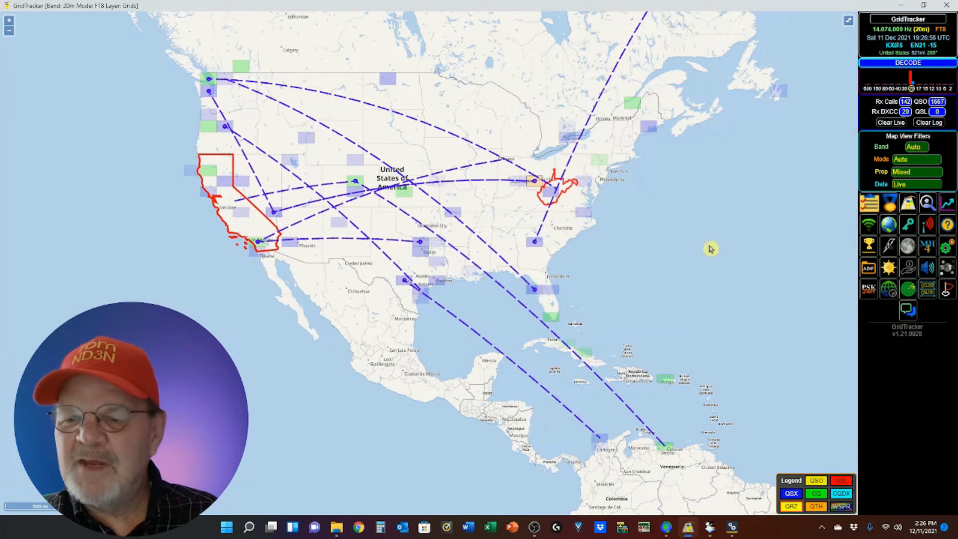
{"action": "left_click", "coordinate": [917, 150]}
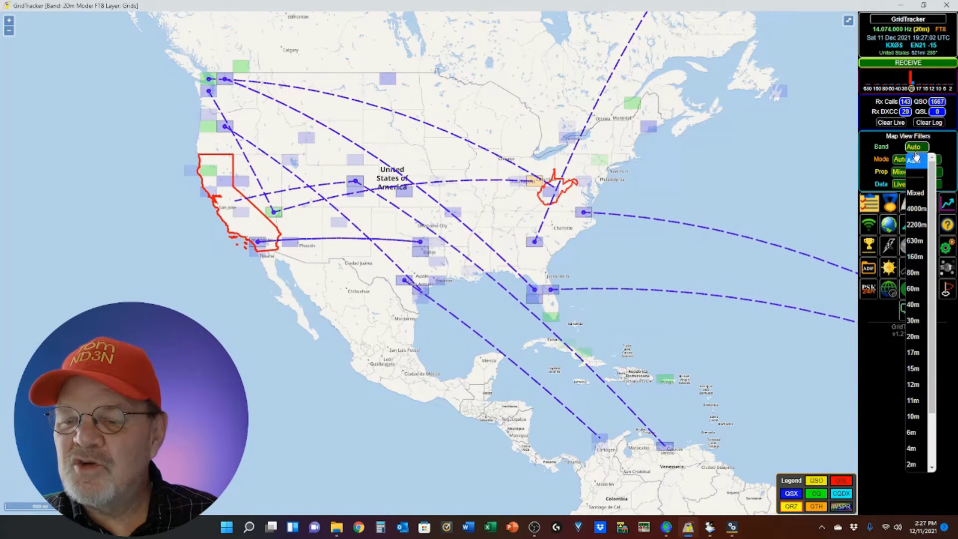
{"action": "left_click", "coordinate": [914, 195]}
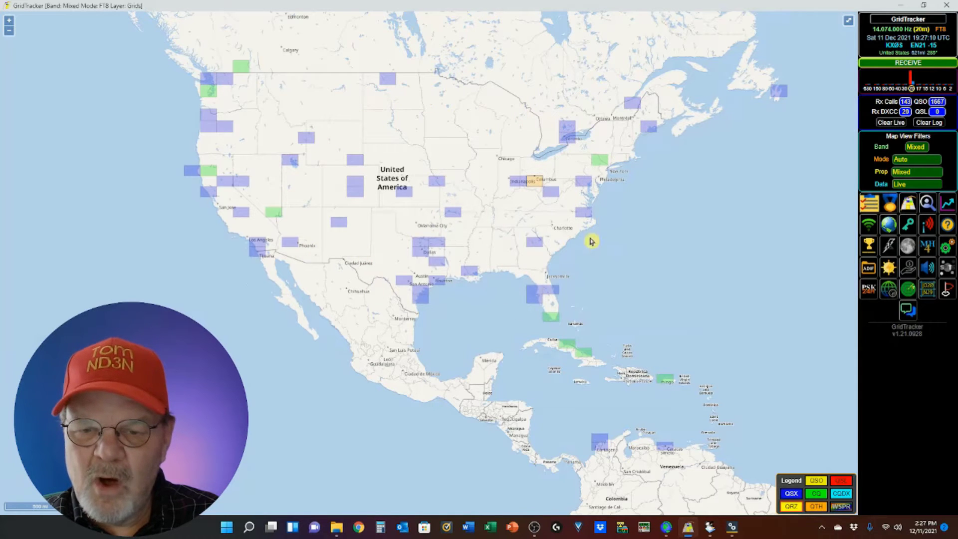
{"action": "mouse_move", "coordinate": [522, 270]}
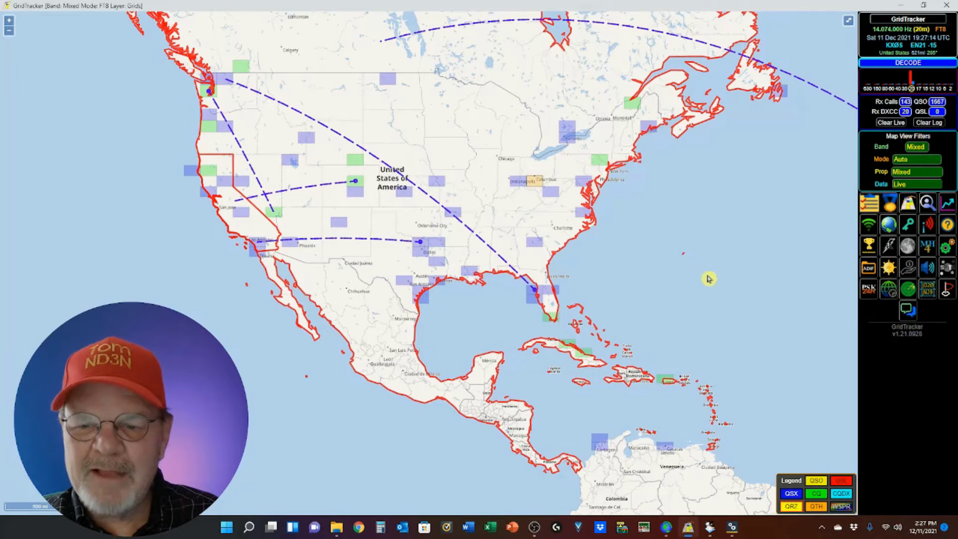
{"action": "left_click", "coordinate": [915, 147]}
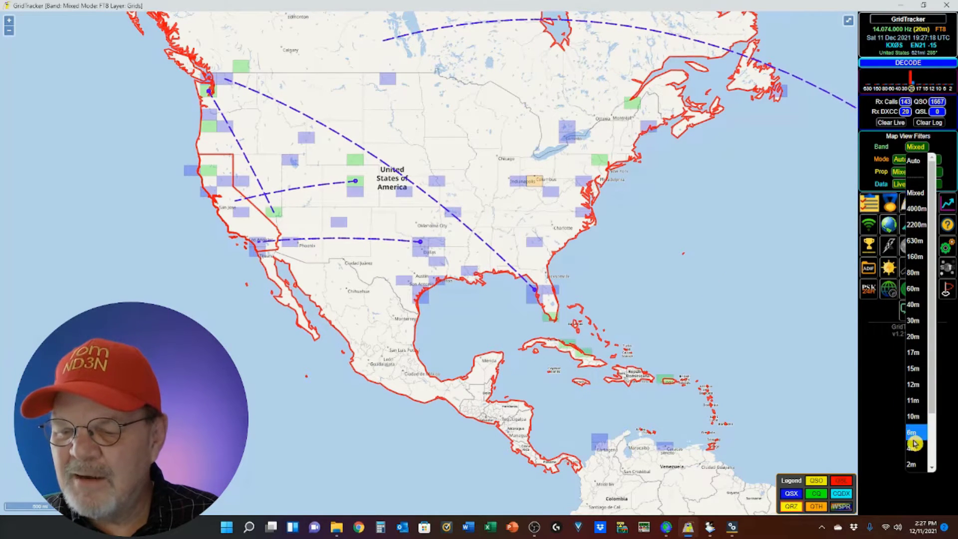
{"action": "left_click", "coordinate": [913, 304]}
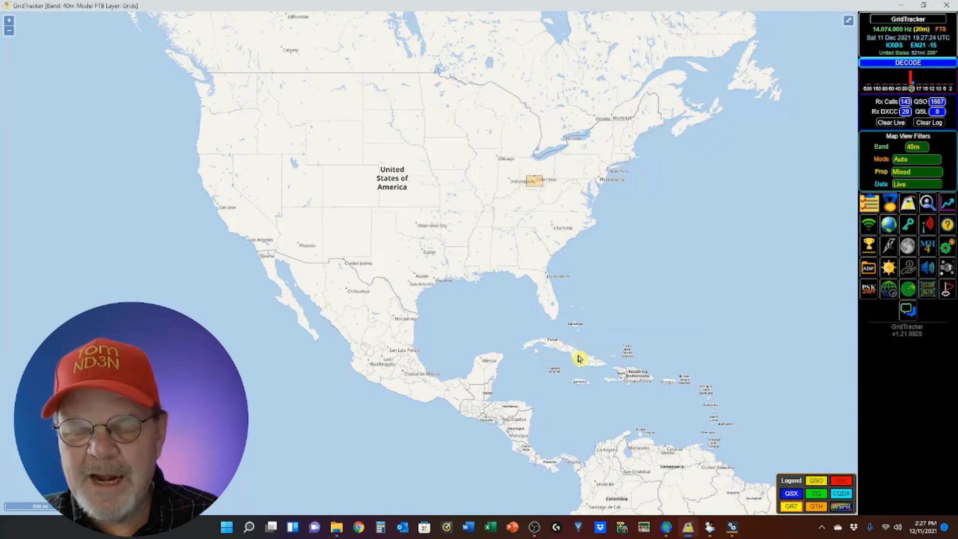
{"action": "left_click", "coordinate": [912, 148]}
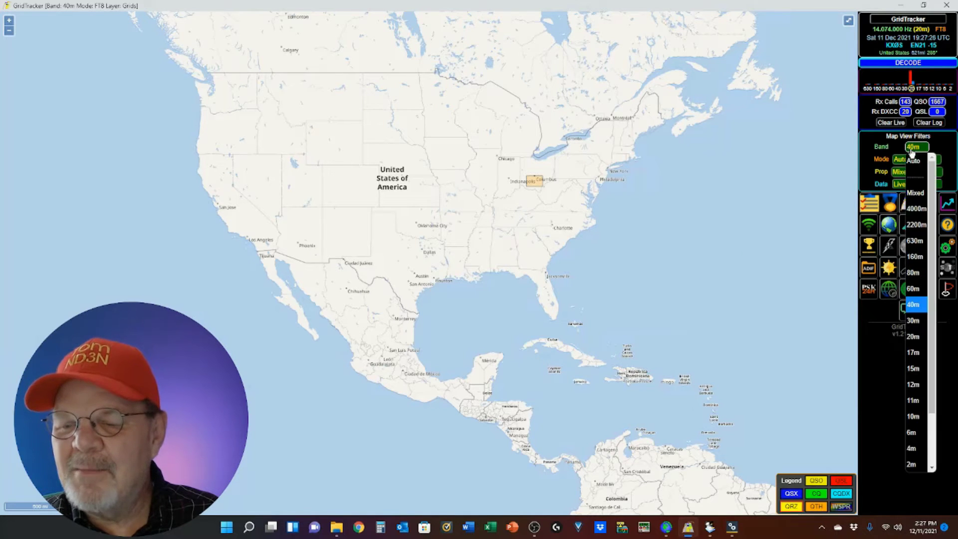
{"action": "left_click", "coordinate": [914, 370]}
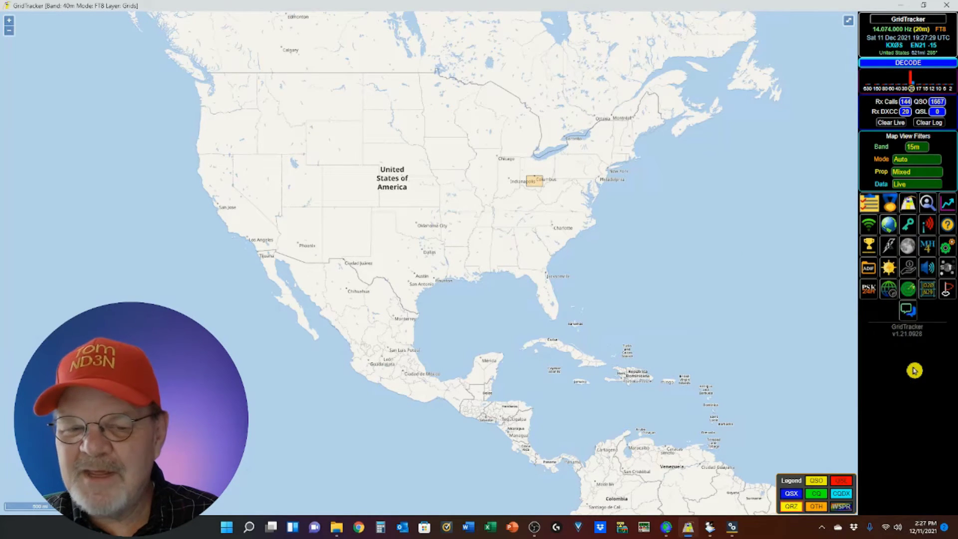
{"action": "left_click", "coordinate": [916, 149]}
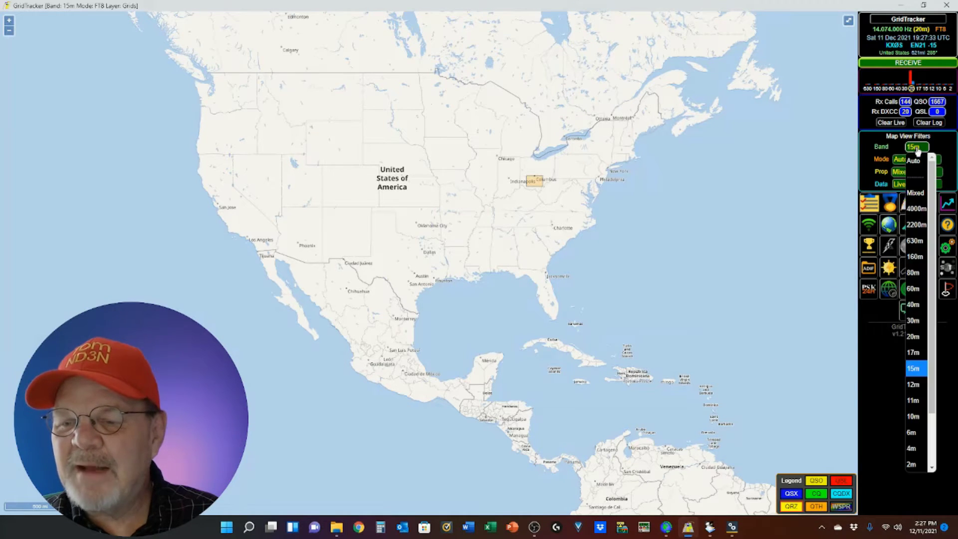
{"action": "left_click", "coordinate": [913, 336]}
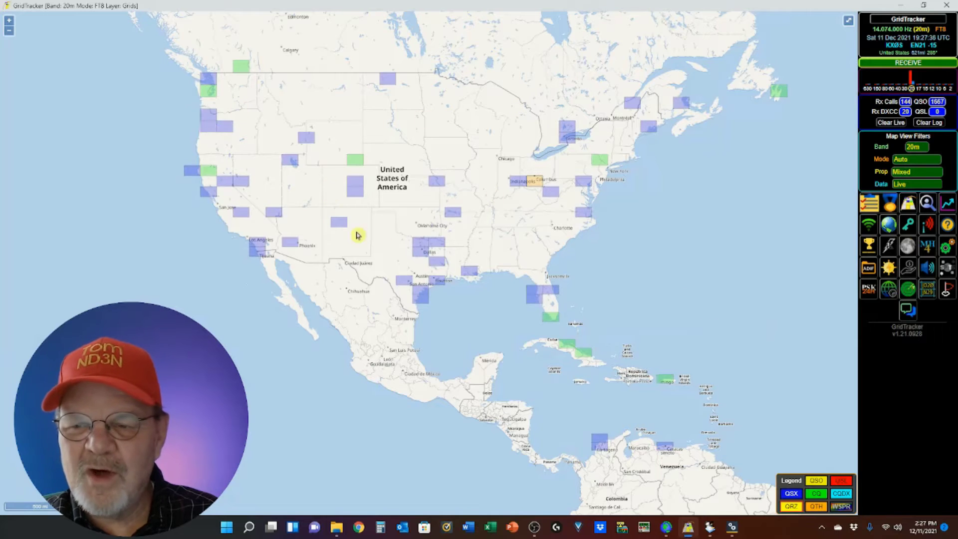
{"action": "left_click", "coordinate": [920, 149]}
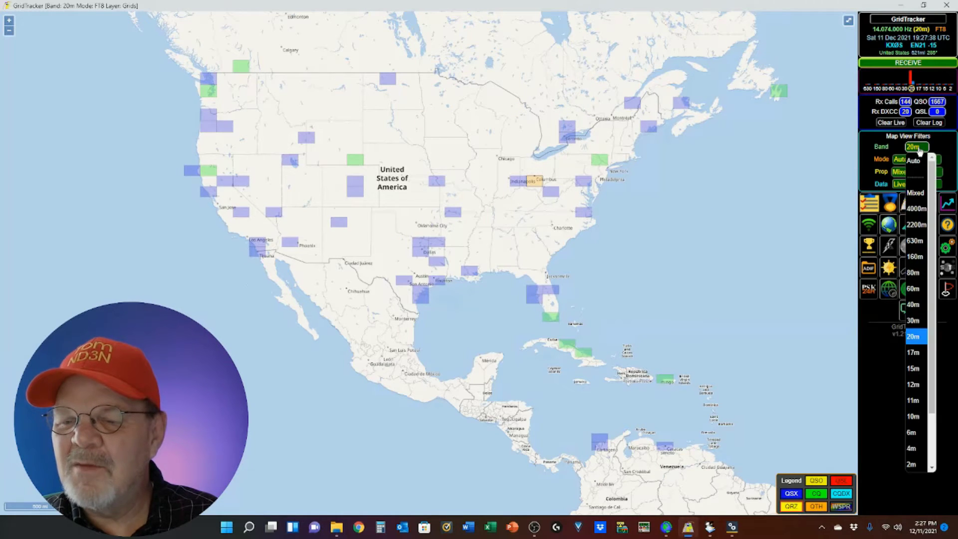
{"action": "left_click", "coordinate": [919, 162]}
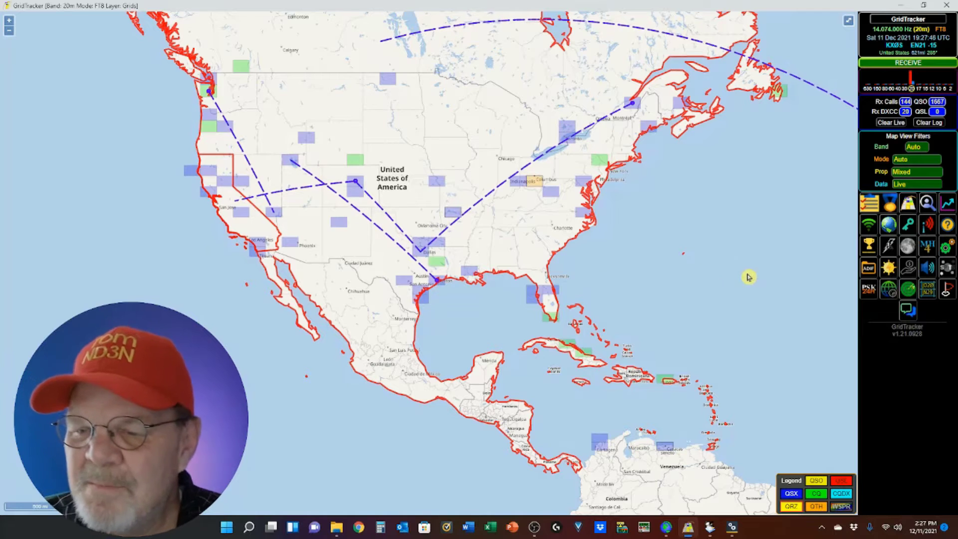
{"action": "left_click", "coordinate": [921, 159]}
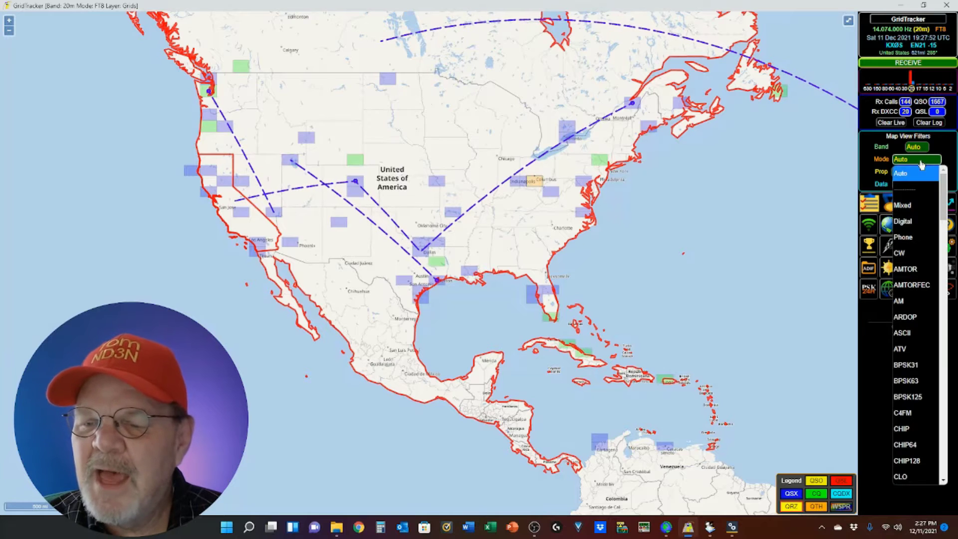
{"action": "left_click", "coordinate": [909, 206]}
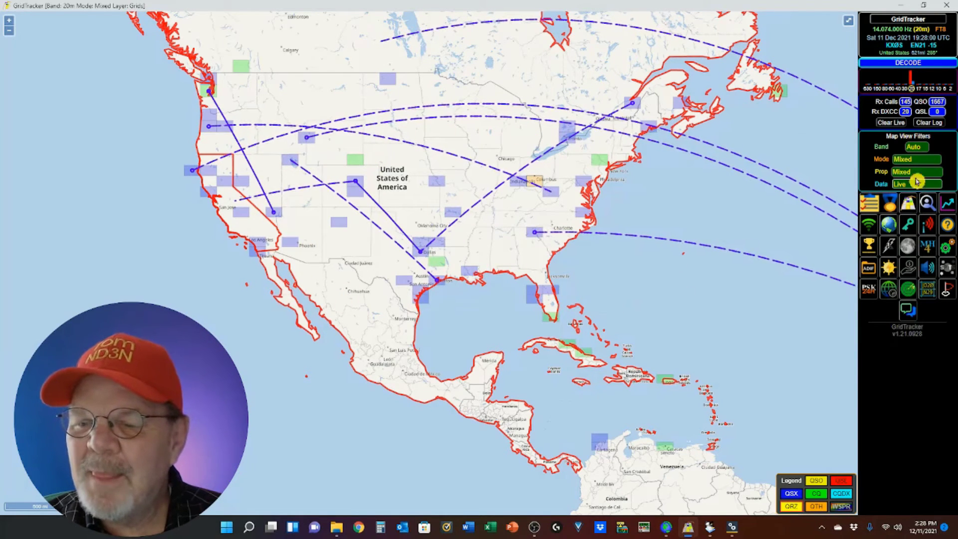
{"action": "left_click", "coordinate": [918, 160]}
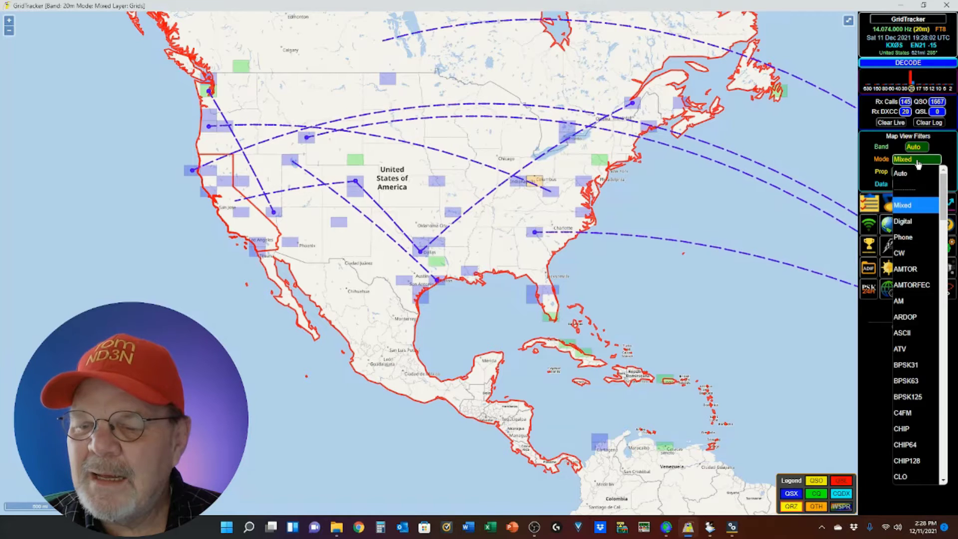
{"action": "left_click", "coordinate": [908, 225]}
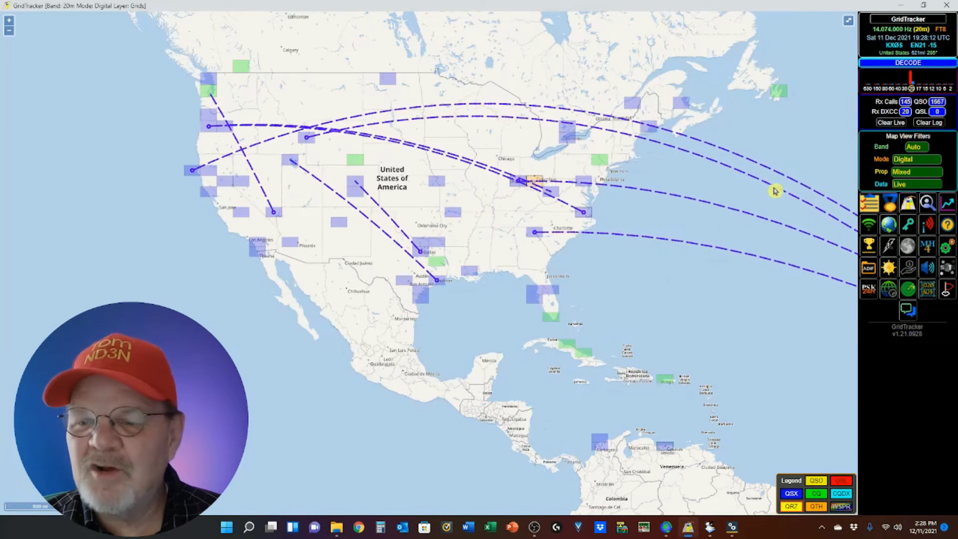
{"action": "left_click", "coordinate": [918, 160]}
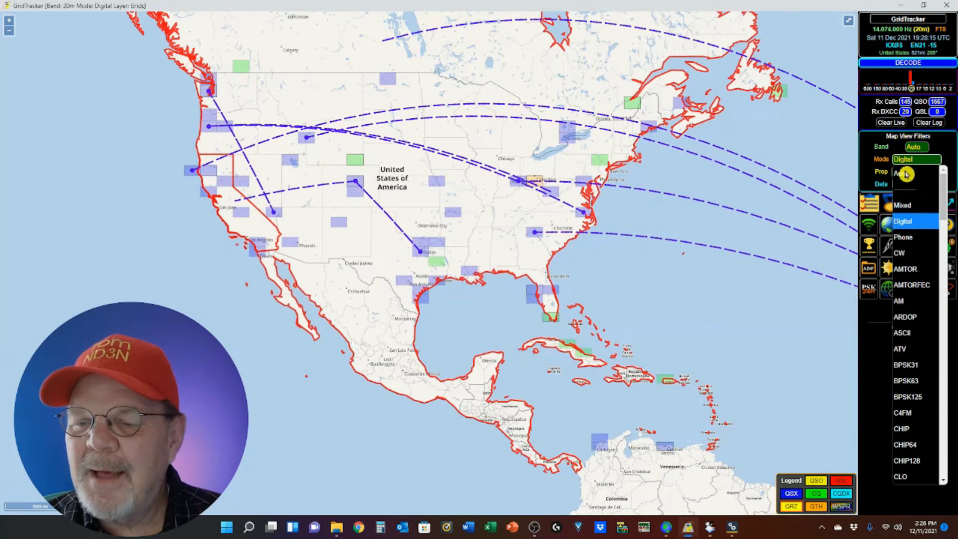
{"action": "left_click", "coordinate": [923, 170]}
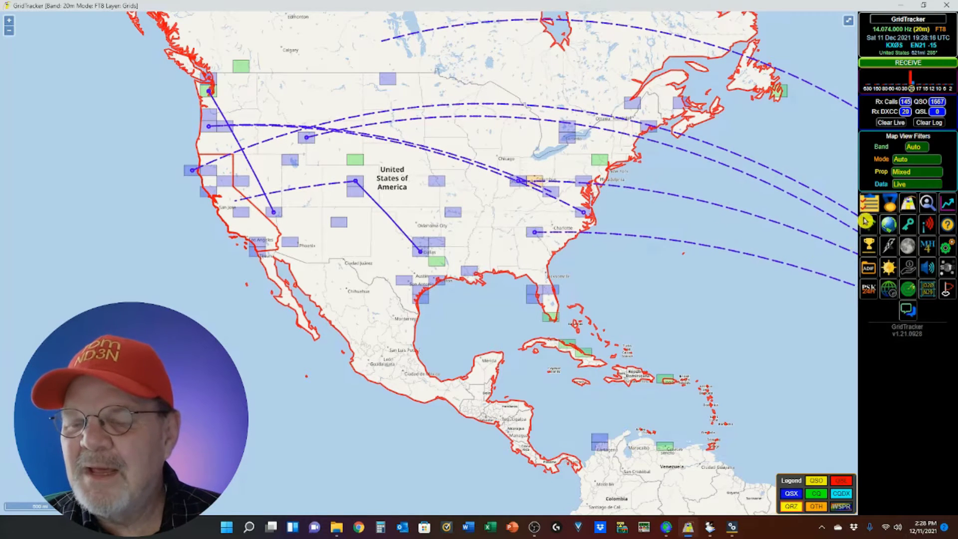
{"action": "left_click", "coordinate": [918, 172]}
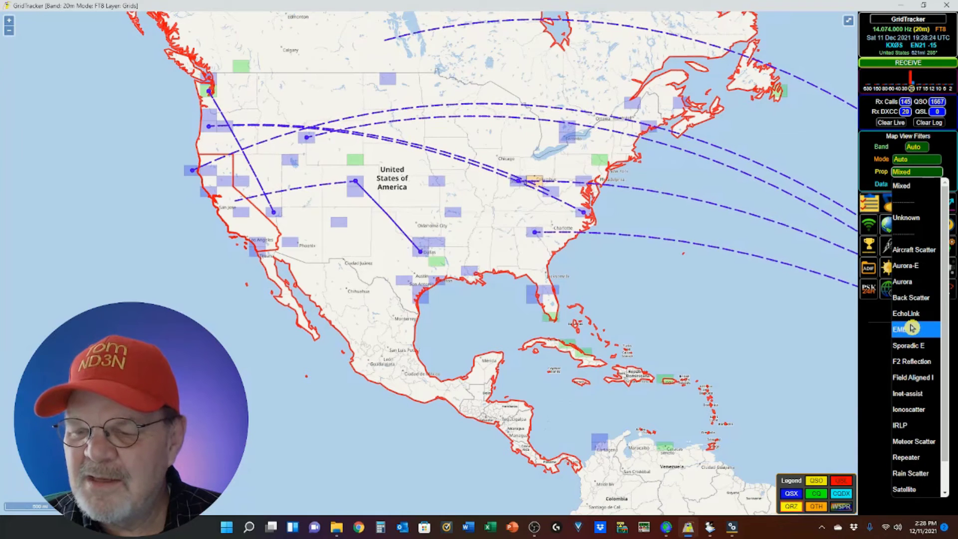
{"action": "scroll", "coordinate": [911, 327], "scroll_direction": "down", "scroll_amount": 1}
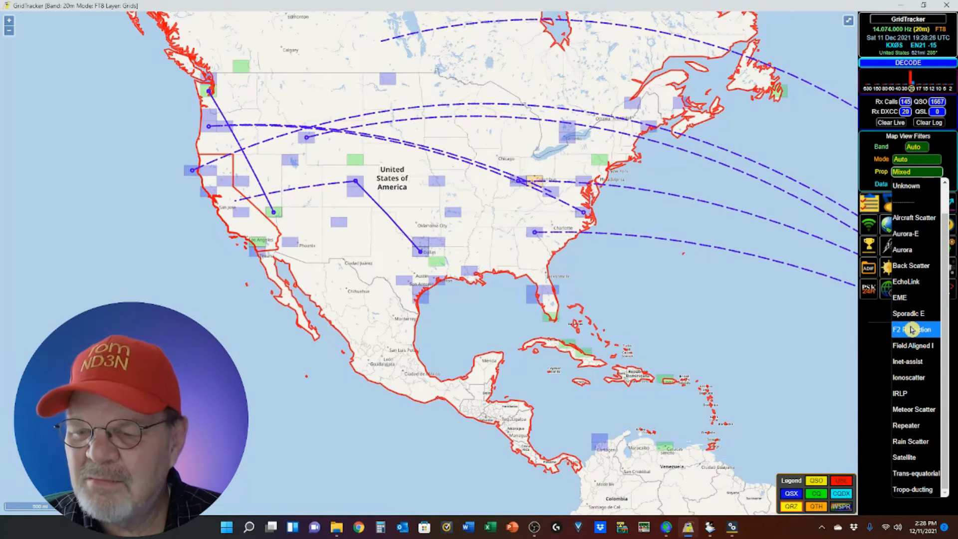
{"action": "scroll", "coordinate": [911, 328], "scroll_direction": "up", "scroll_amount": 1}
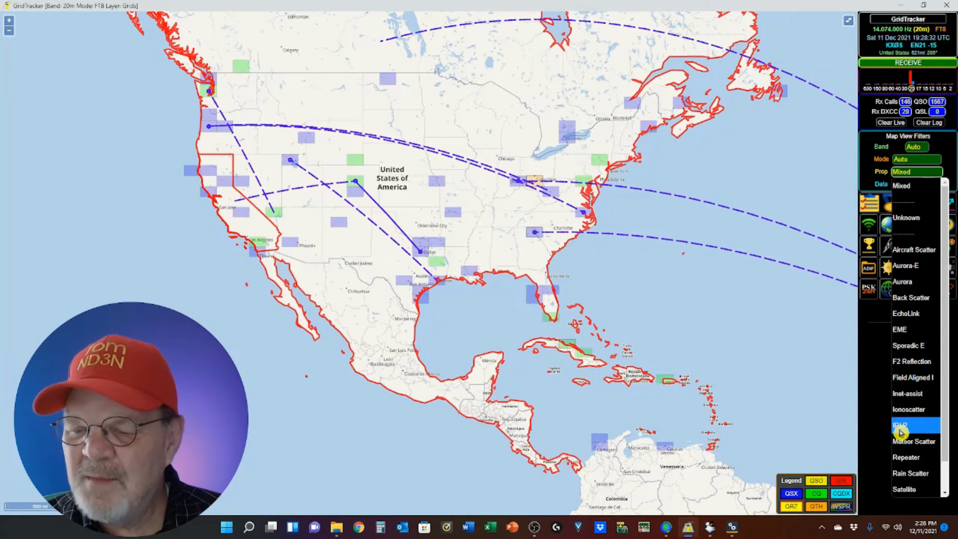
{"action": "left_click", "coordinate": [912, 347]}
{"action": "left_click", "coordinate": [914, 353]}
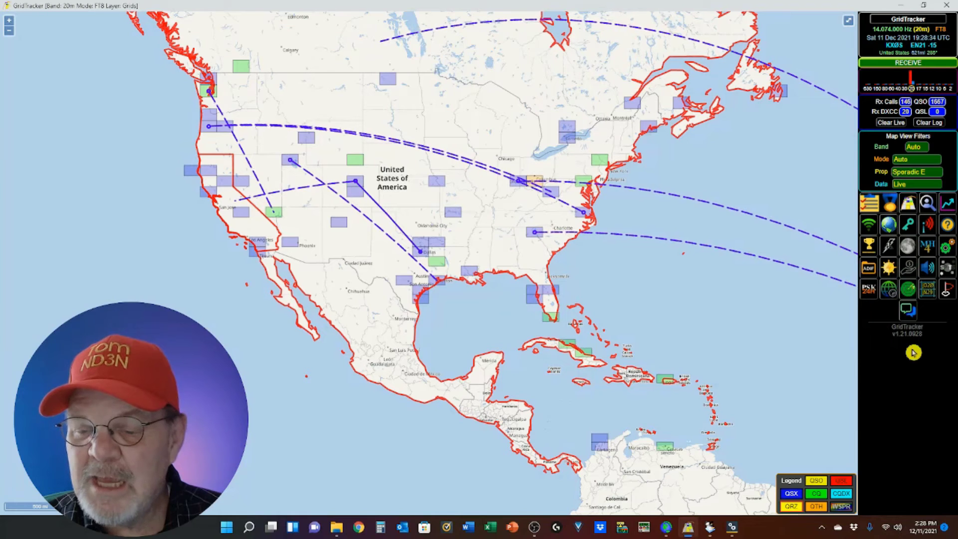
{"action": "left_click", "coordinate": [916, 172]}
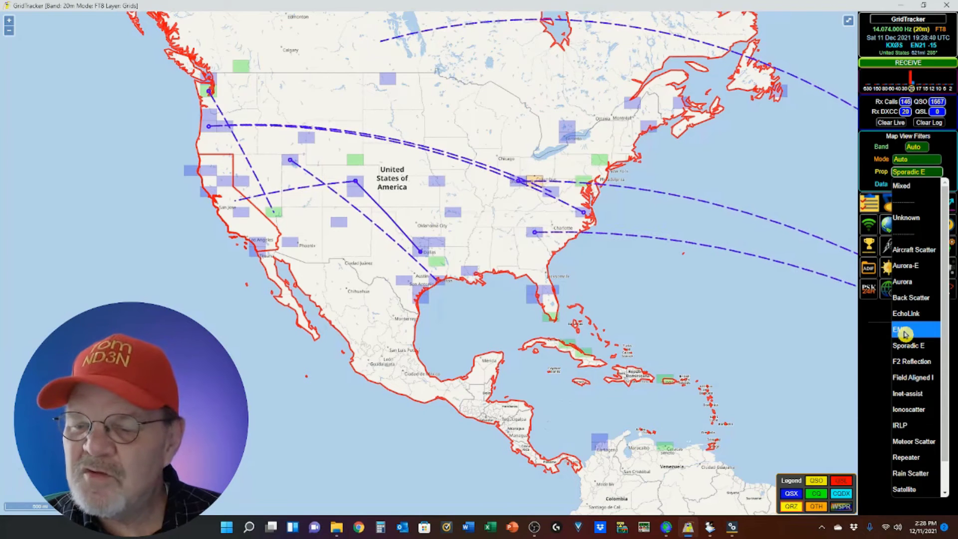
{"action": "left_click", "coordinate": [910, 188]}
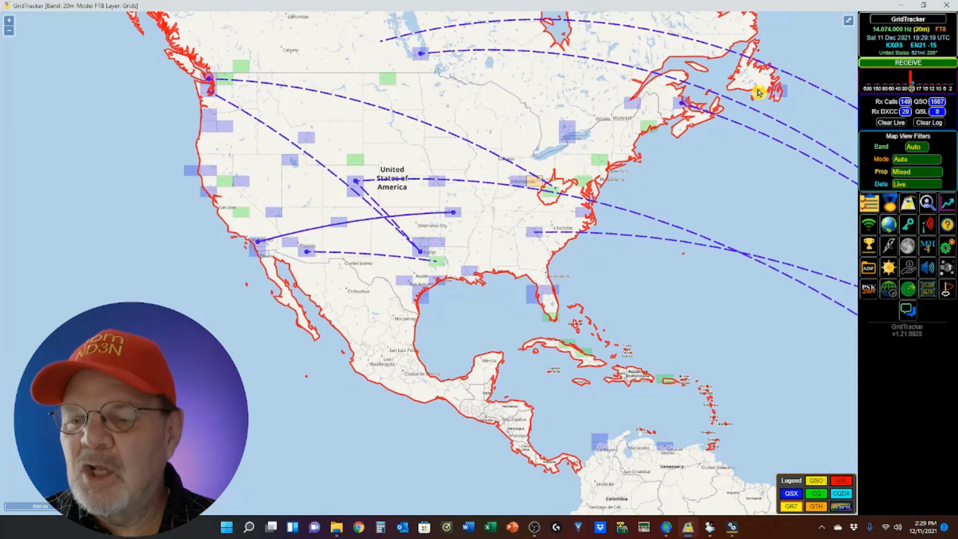
Step: Set the Data filter to Logbook, then to Logbook & Live
{"action": "left_click", "coordinate": [912, 186]}
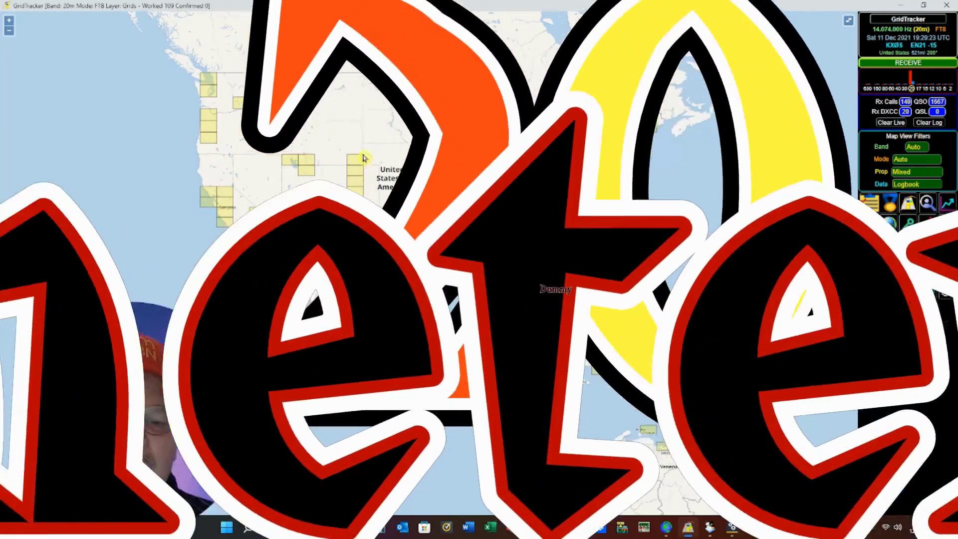
{"action": "mouse_move", "coordinate": [429, 236]}
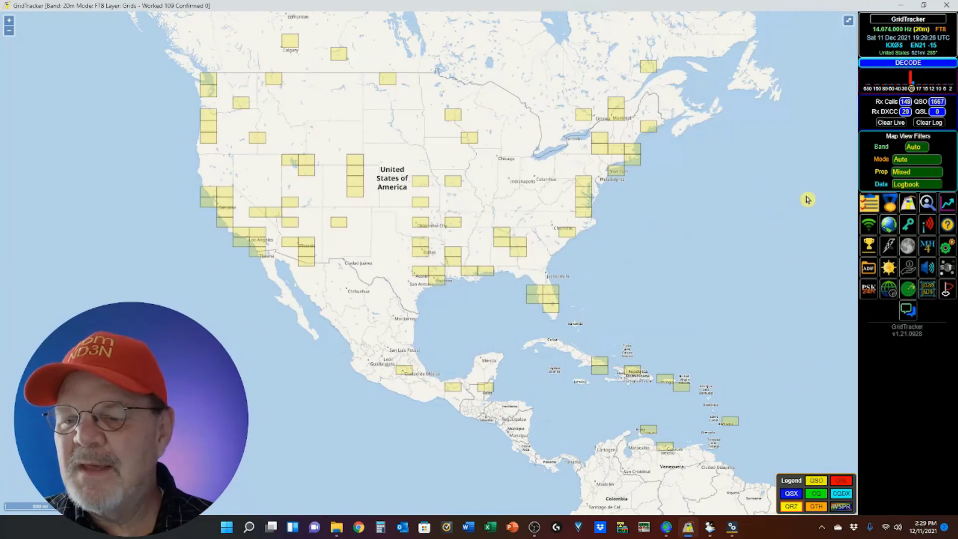
{"action": "left_click", "coordinate": [910, 185]}
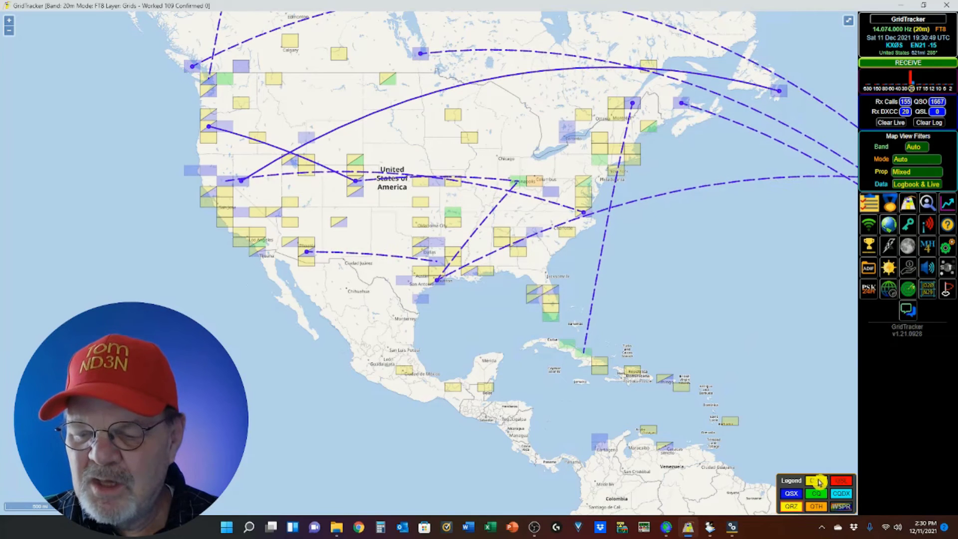
{"action": "mouse_move", "coordinate": [819, 485]}
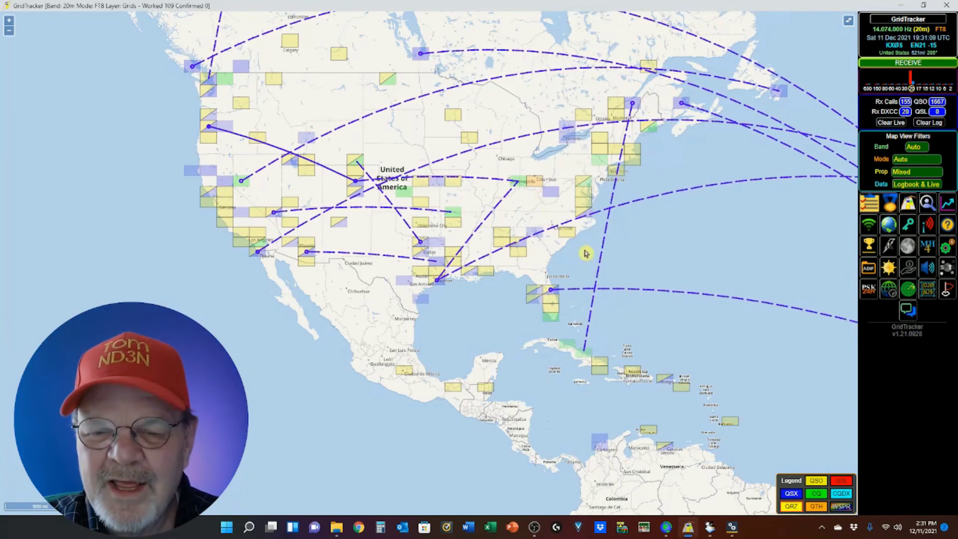
{"action": "mouse_move", "coordinate": [535, 189]}
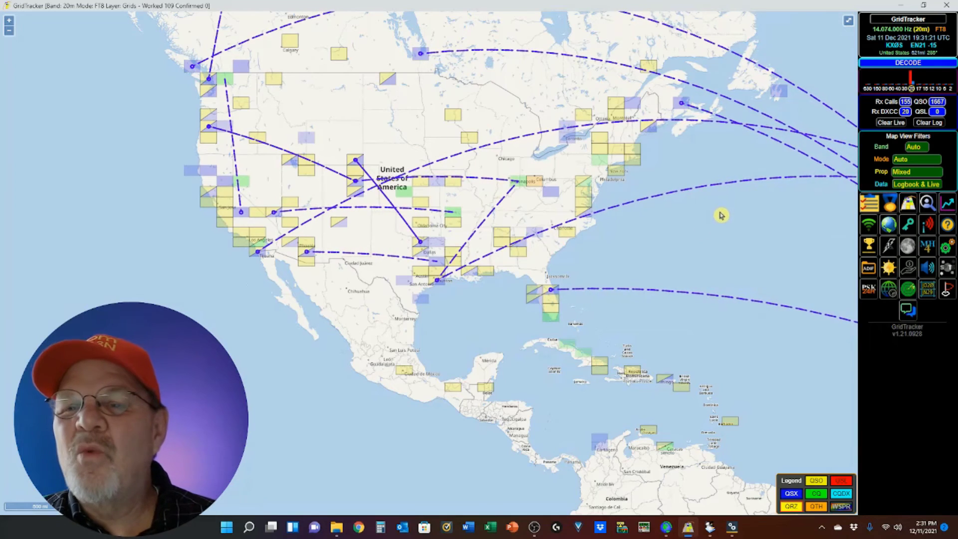
{"action": "mouse_move", "coordinate": [405, 199]}
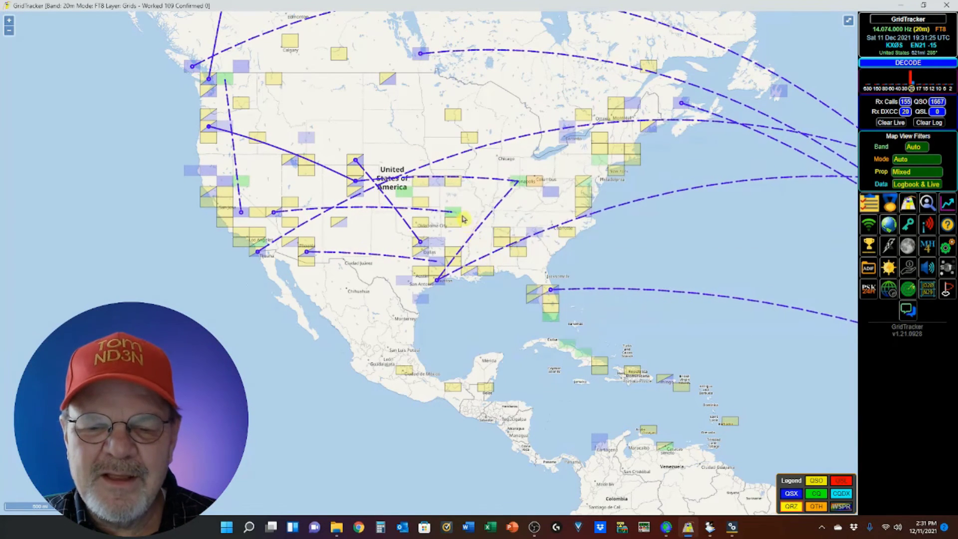
{"action": "mouse_move", "coordinate": [555, 320]}
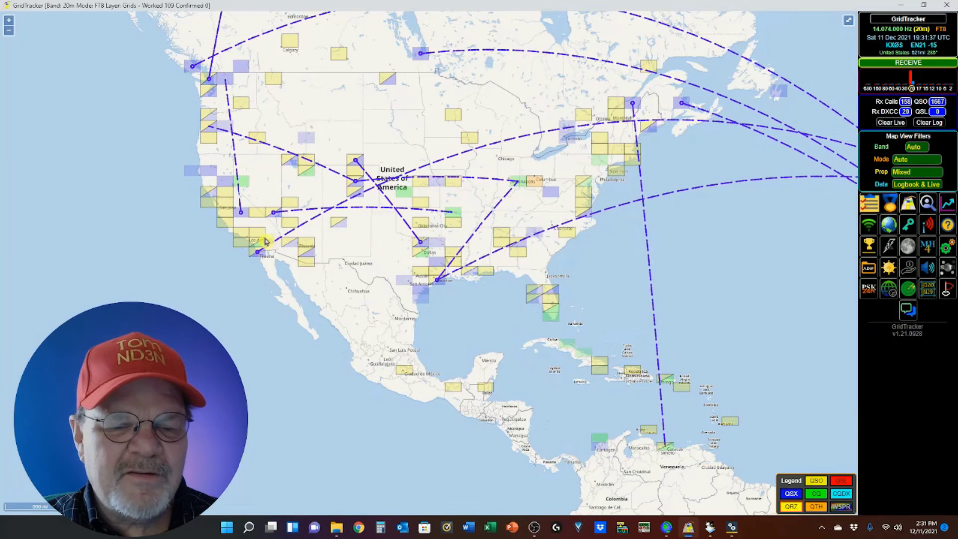
Step: Show the DM13 grid popup listing the eight 20m FT8 stations heard in California
{"action": "mouse_move", "coordinate": [262, 244]}
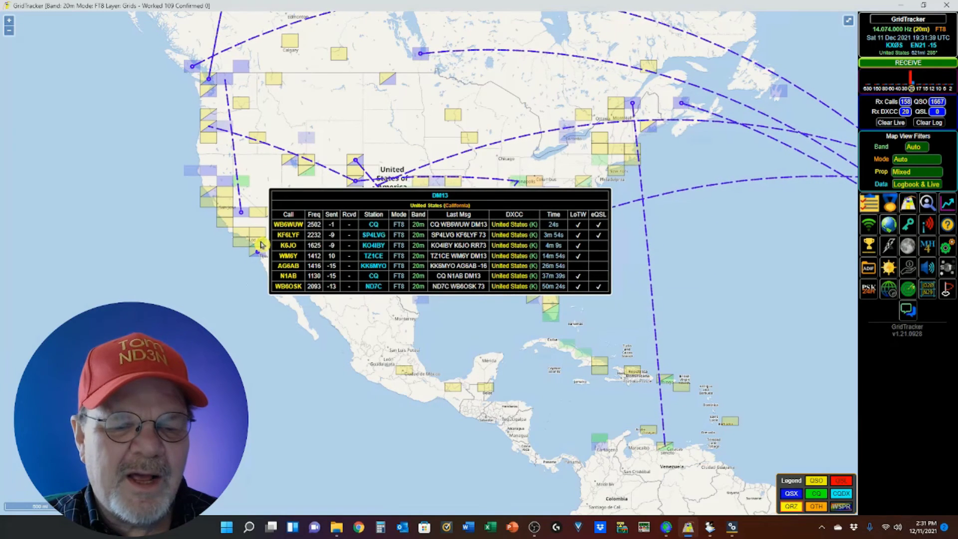